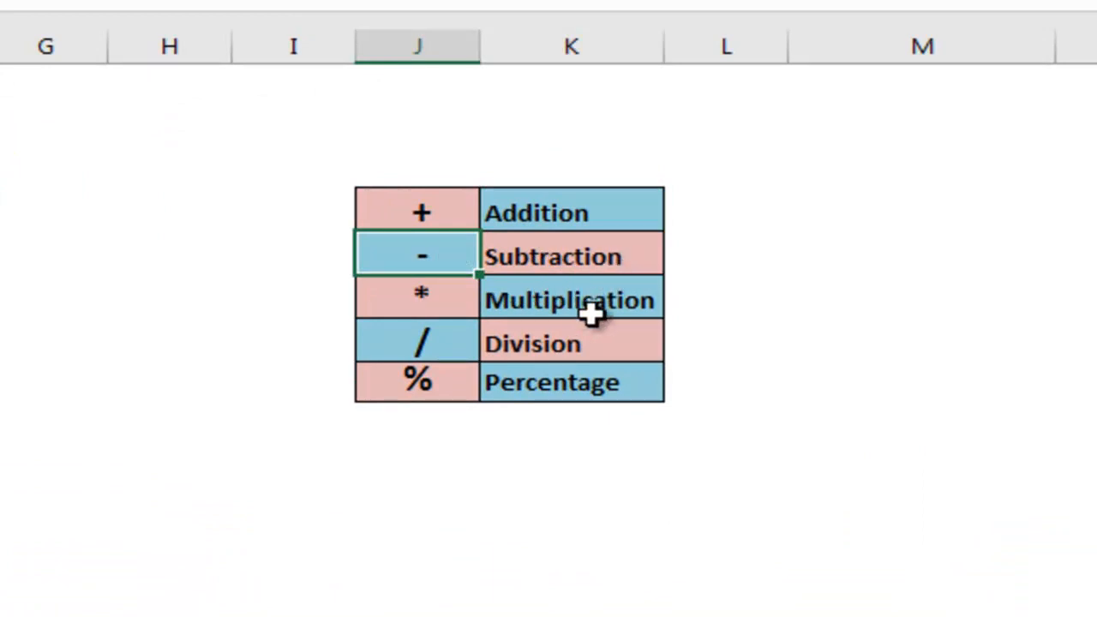
Step: Review the operator table of symbols for addition, subtraction, multiplication, division and percentage
click(579, 310)
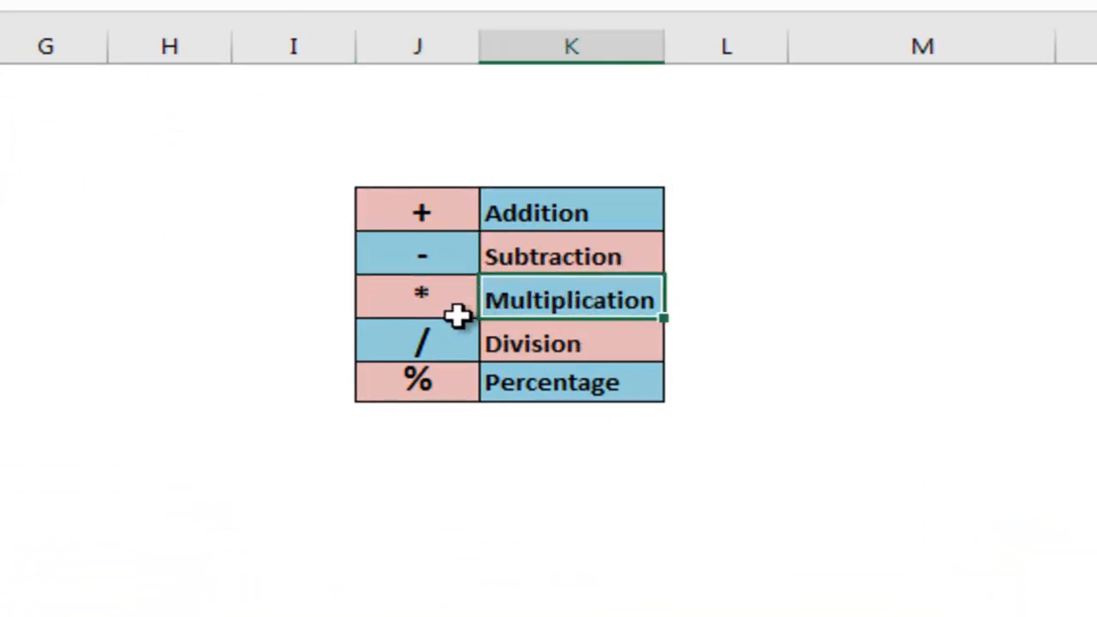
click(443, 299)
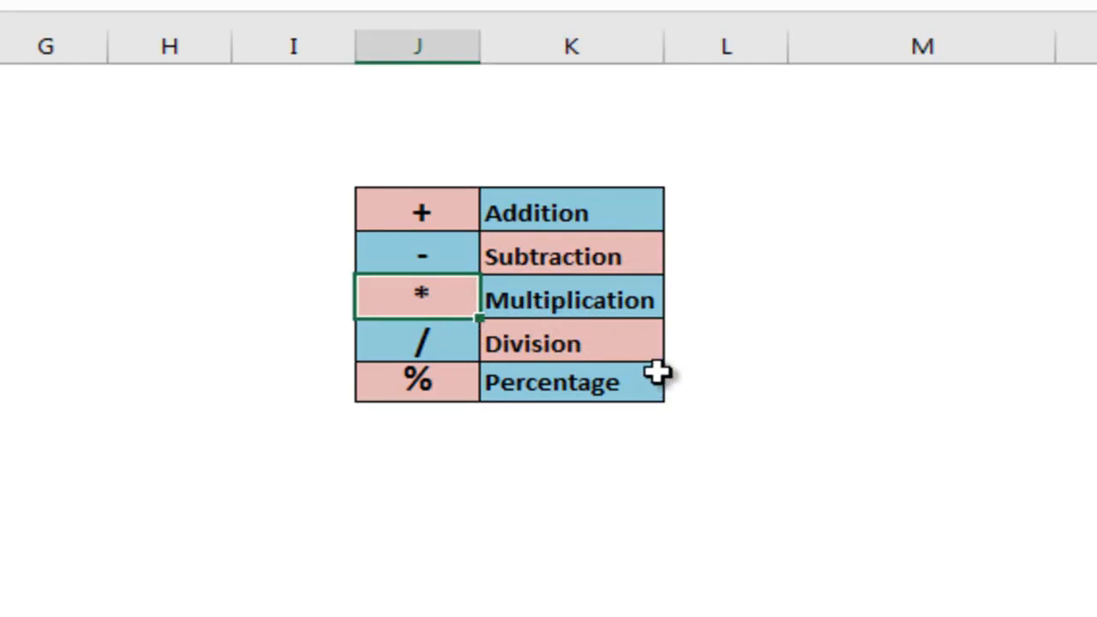
click(569, 347)
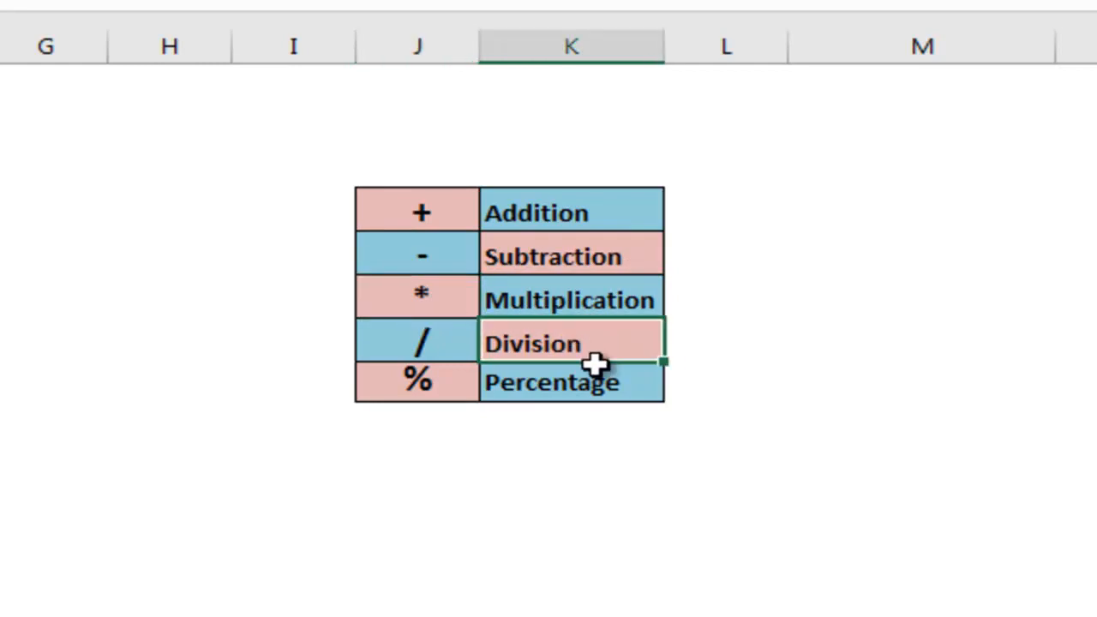
click(448, 349)
click(577, 385)
click(412, 384)
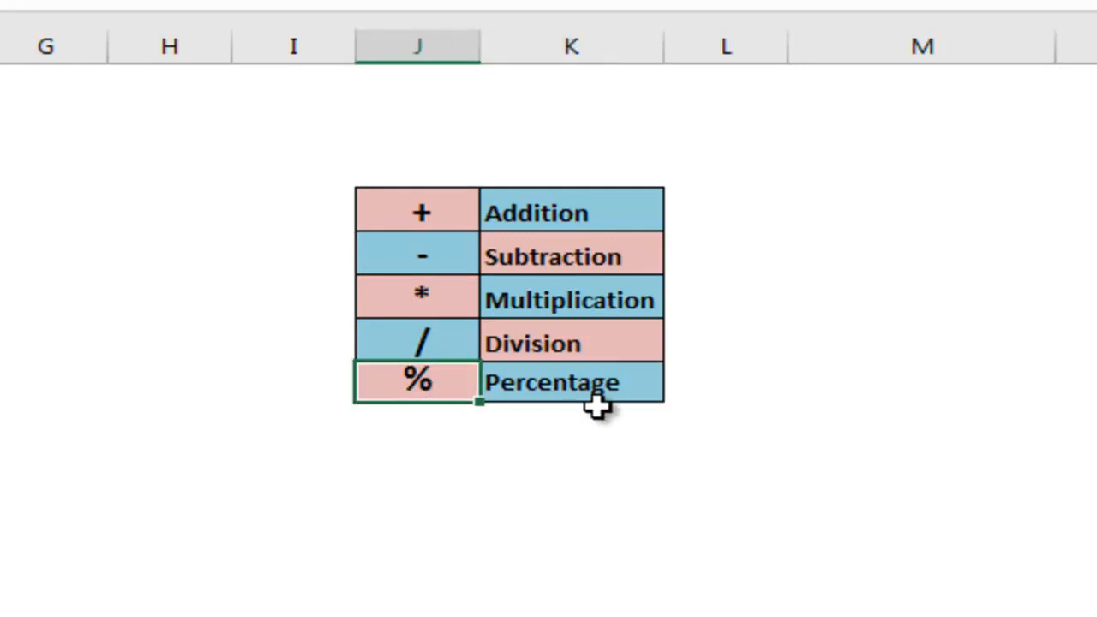
click(437, 258)
drag(500, 268, 607, 391)
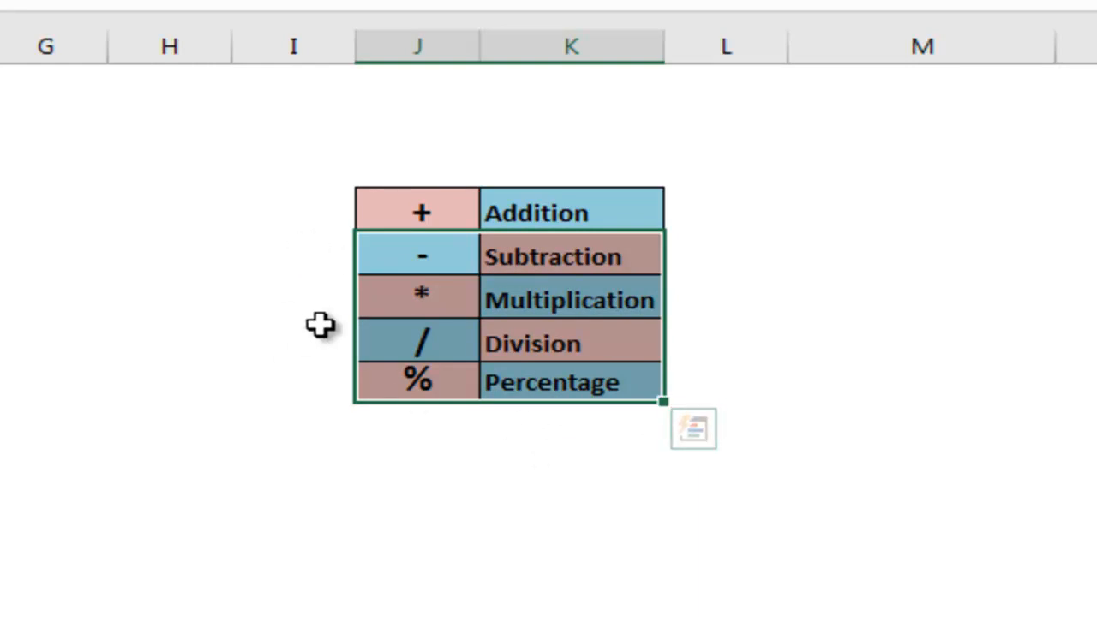
drag(299, 155, 711, 474)
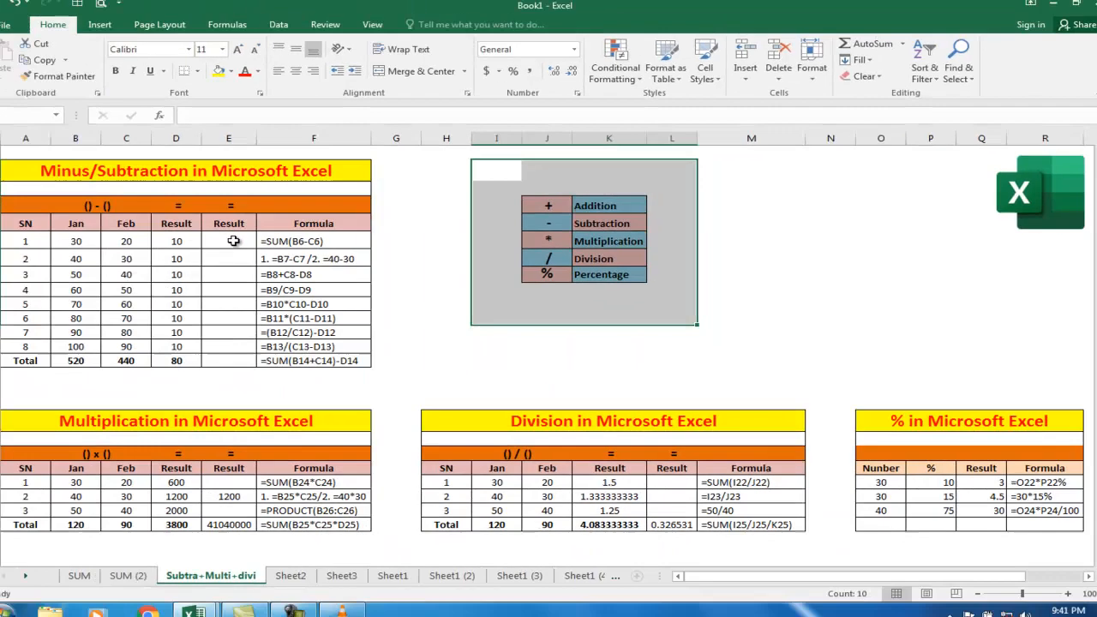
click(245, 240)
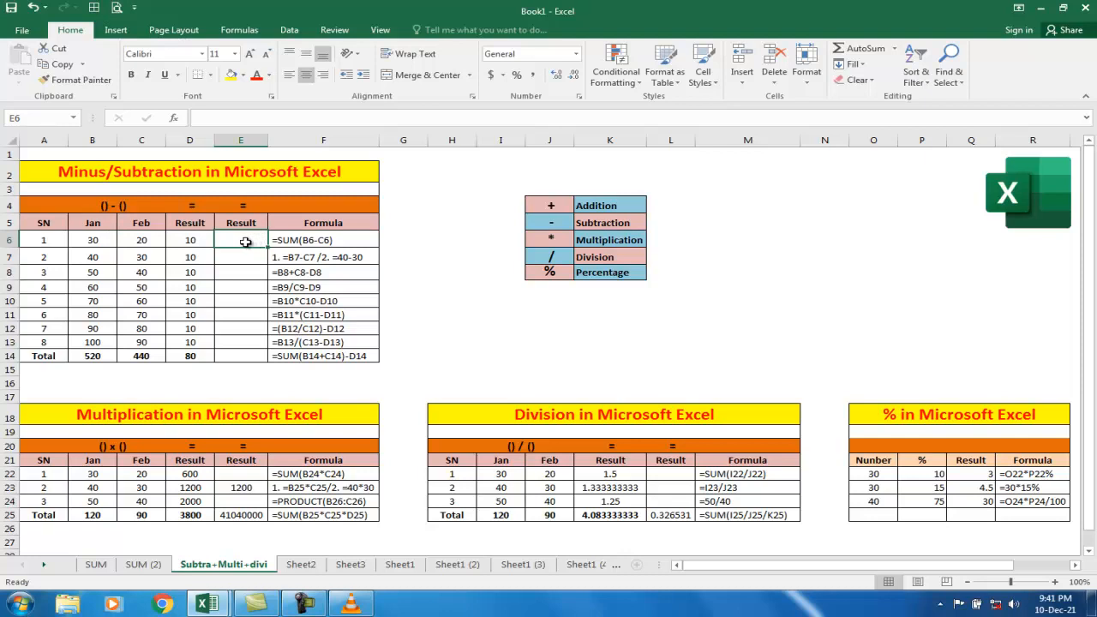
Step: Enter the formula =SUM(C6-D6) in cell E6 of the subtraction table
click(290, 243)
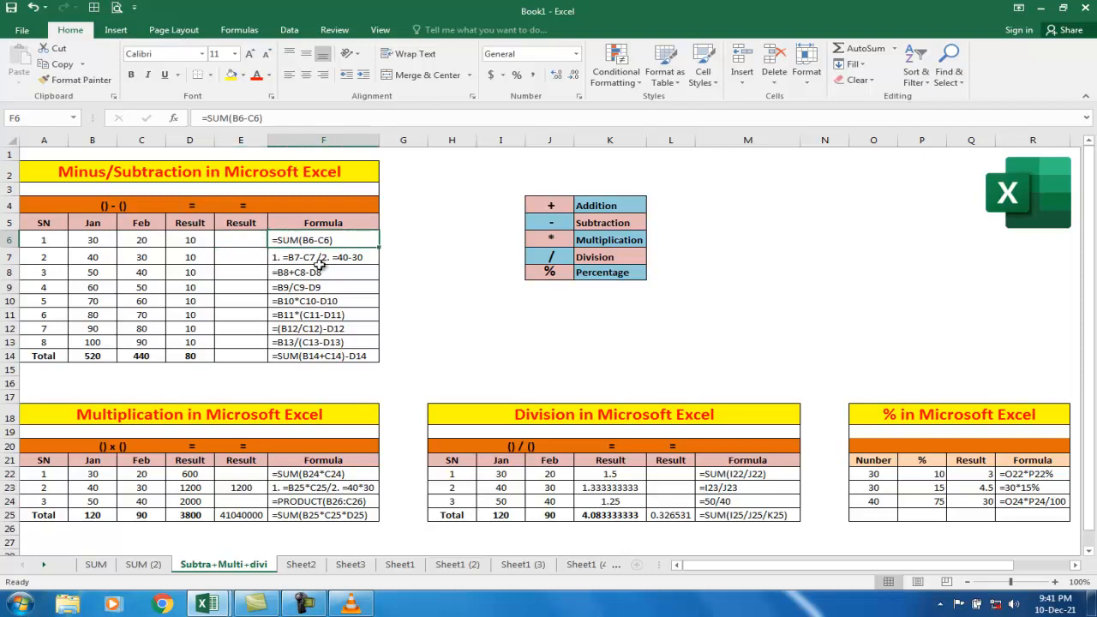
click(238, 240)
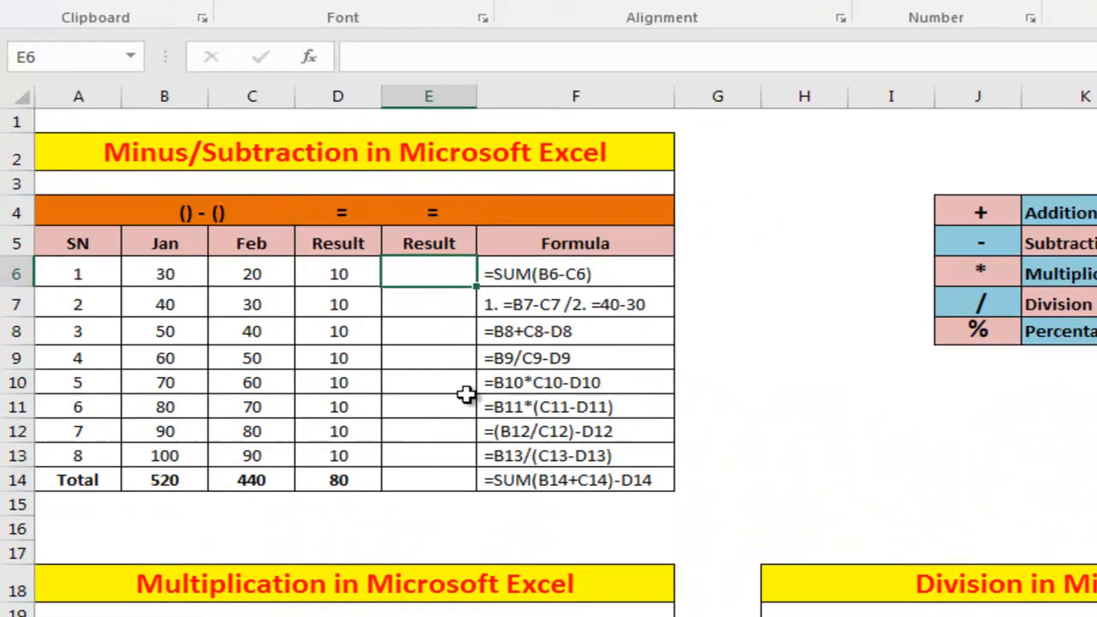
text(=su)
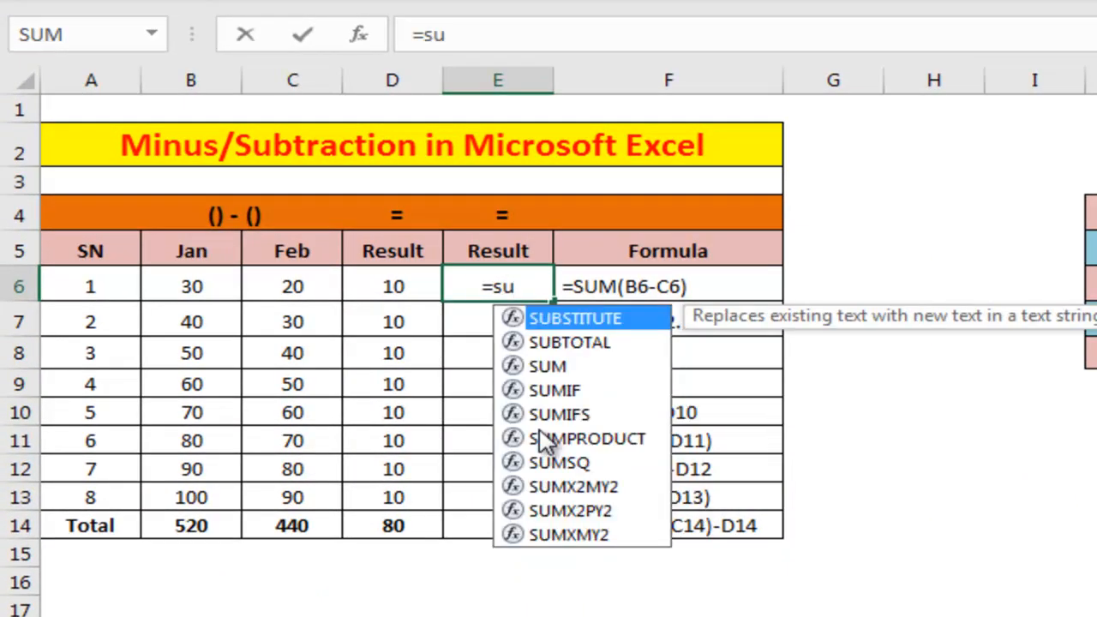
text(m)
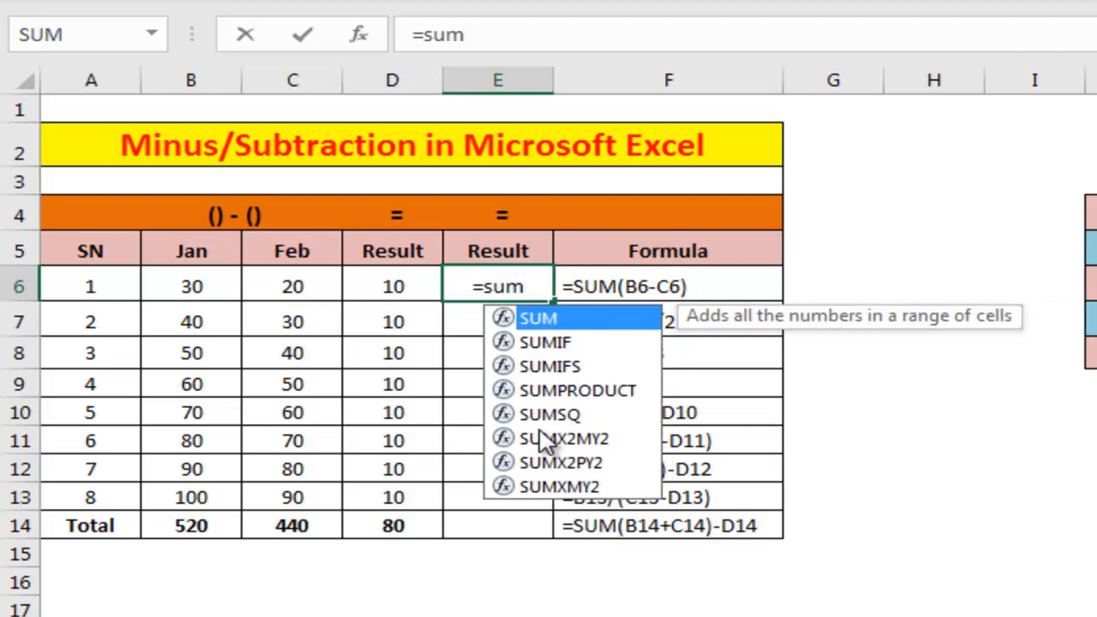
key(Tab)
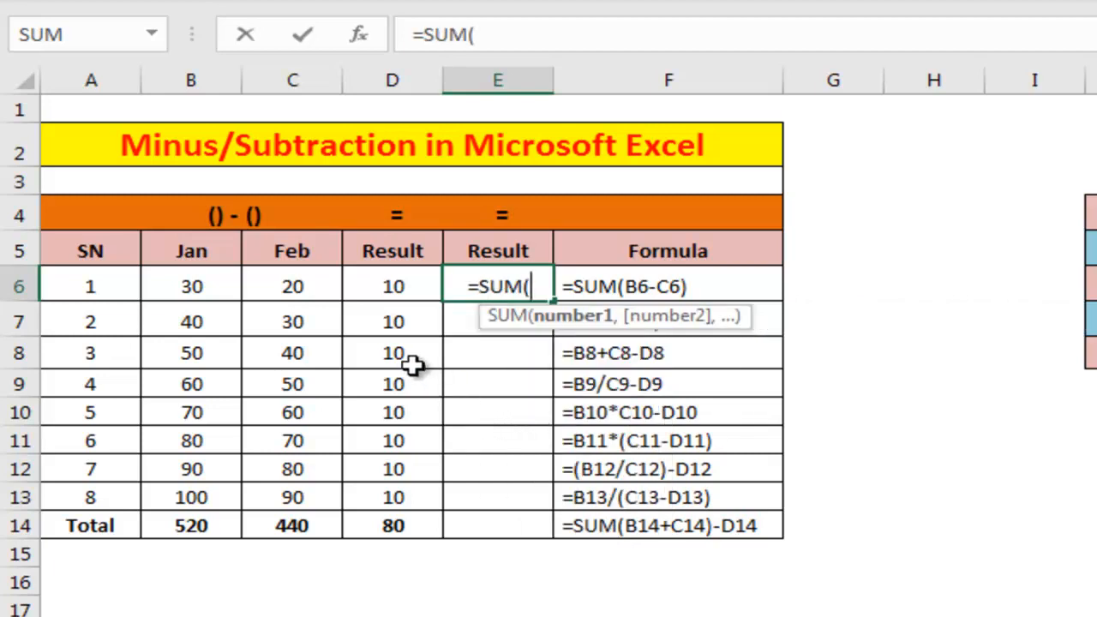
click(317, 290)
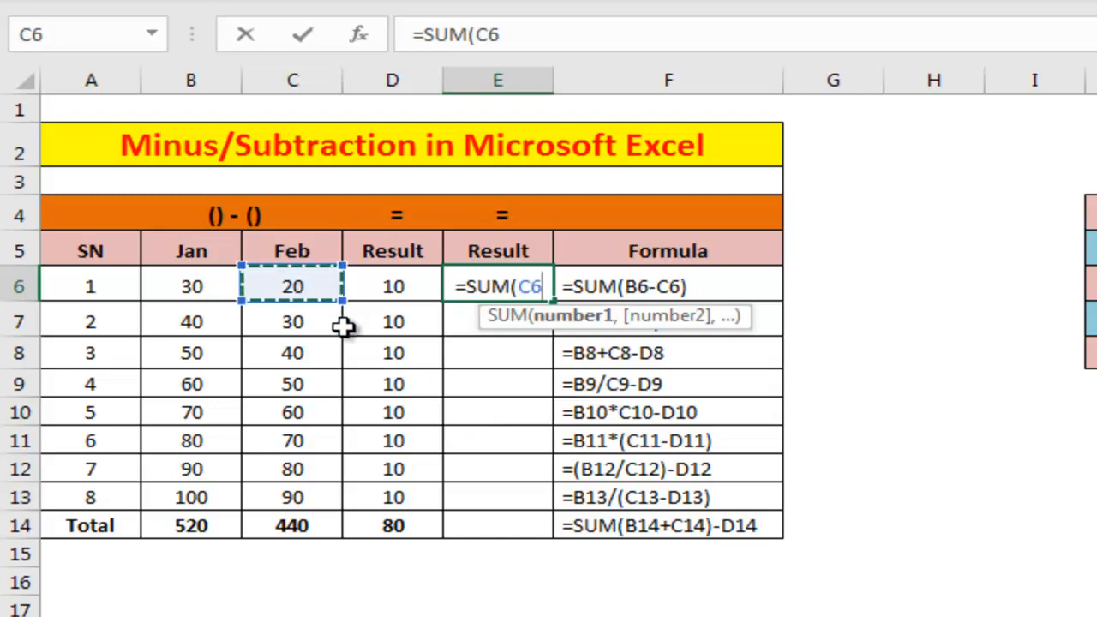
text(-)
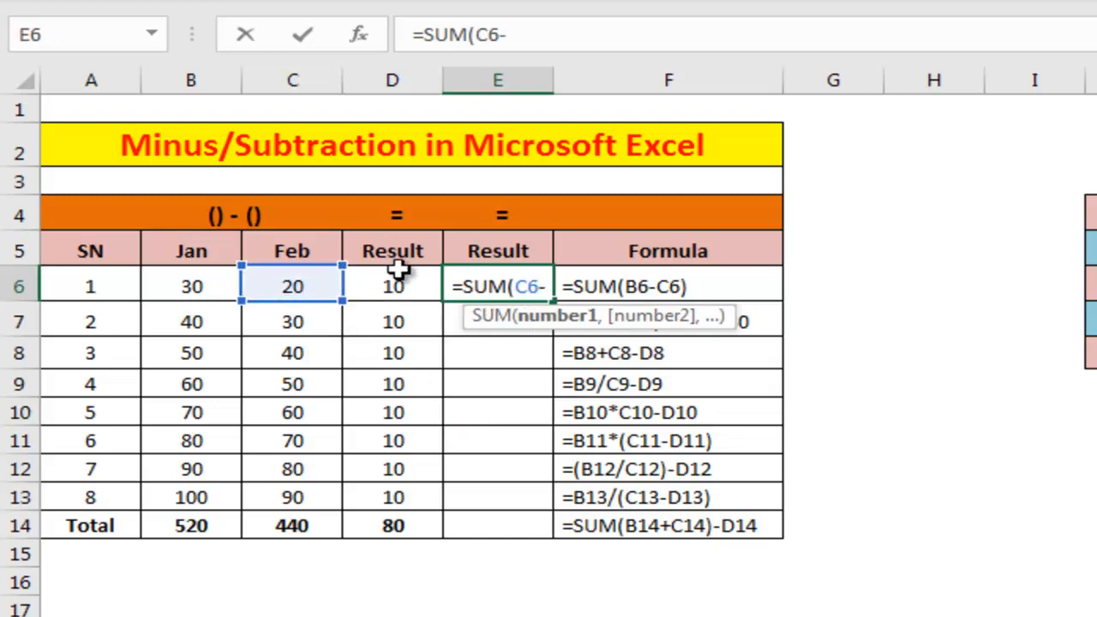
key(Left)
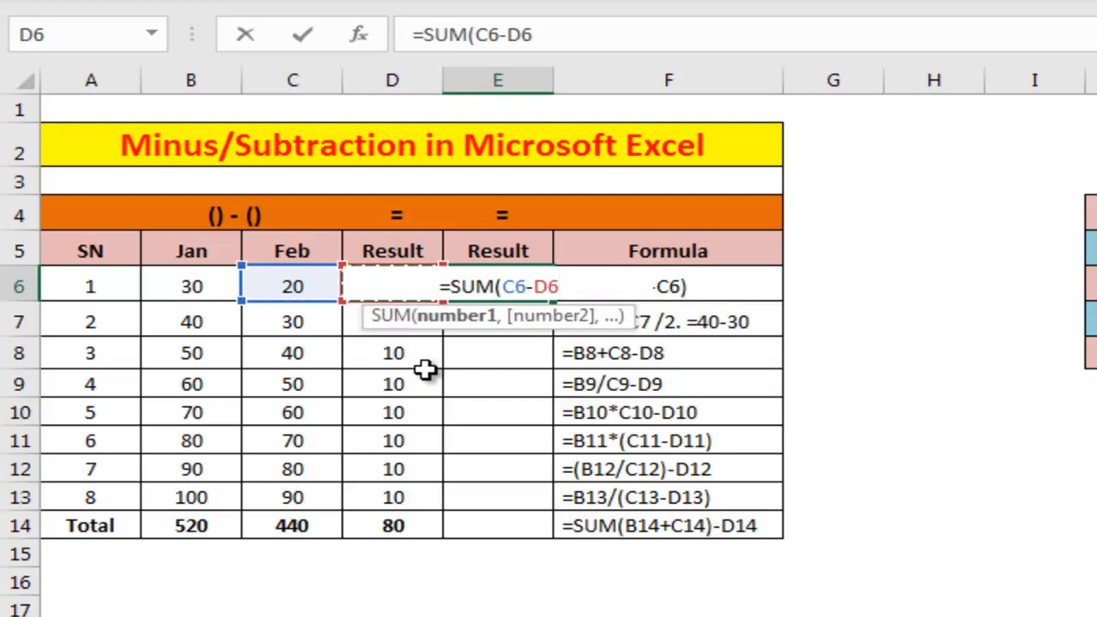
text())
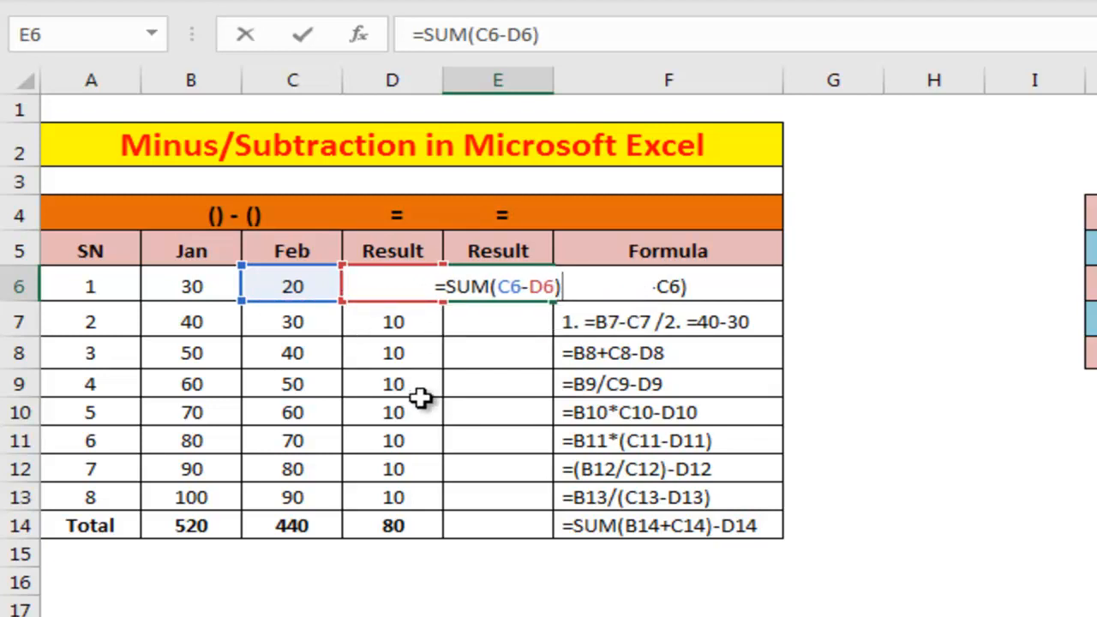
key(Return)
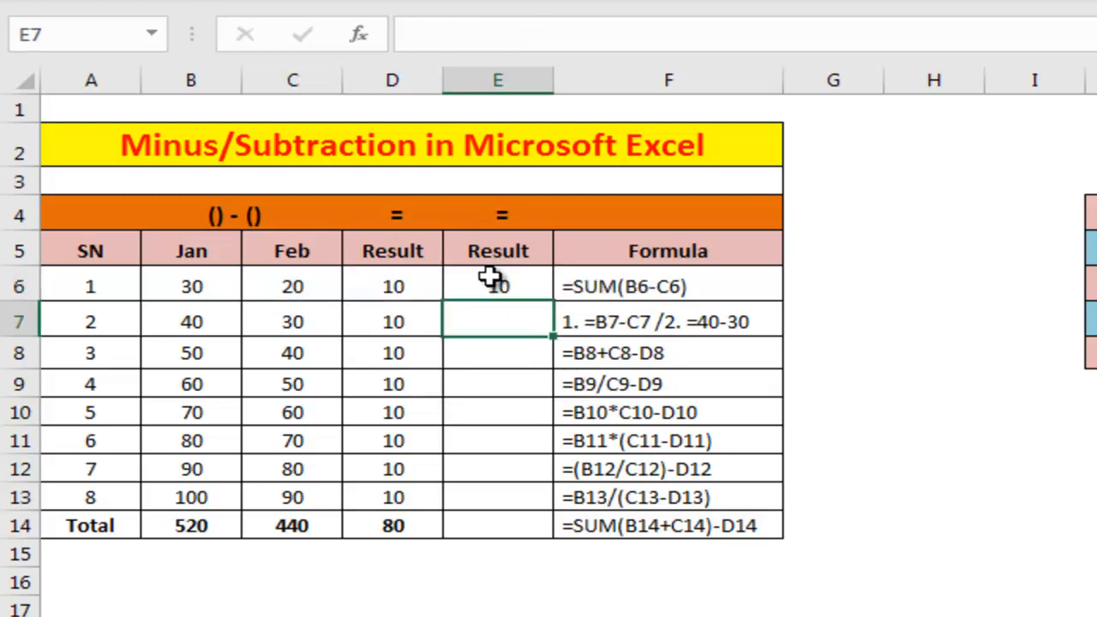
Step: Enter the formula =C7-D7 in cell E7
click(490, 279)
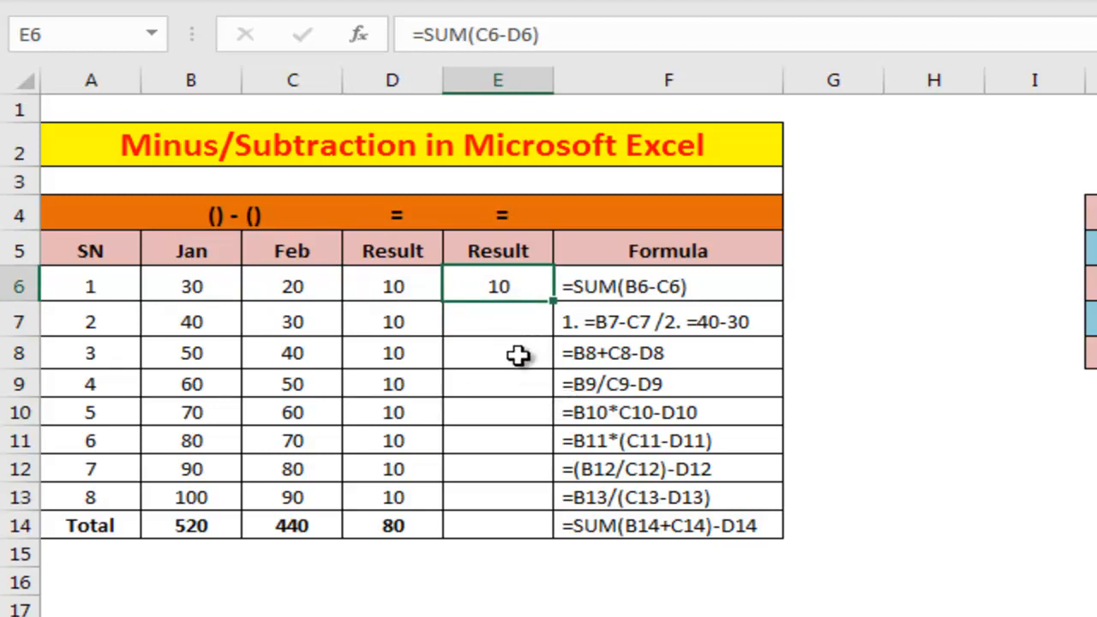
click(494, 321)
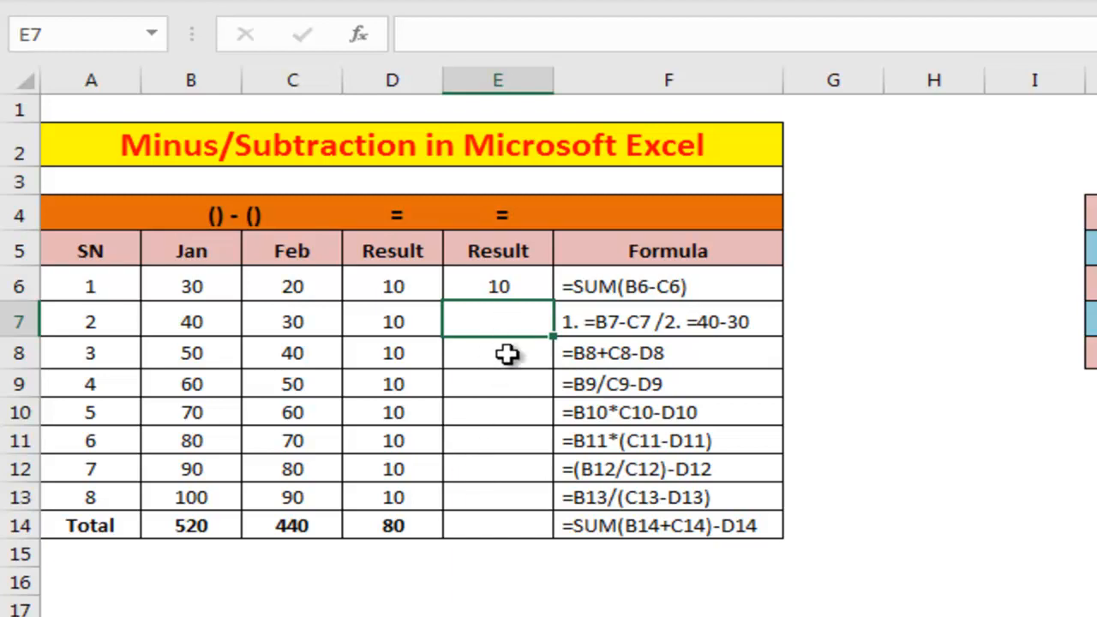
text(=)
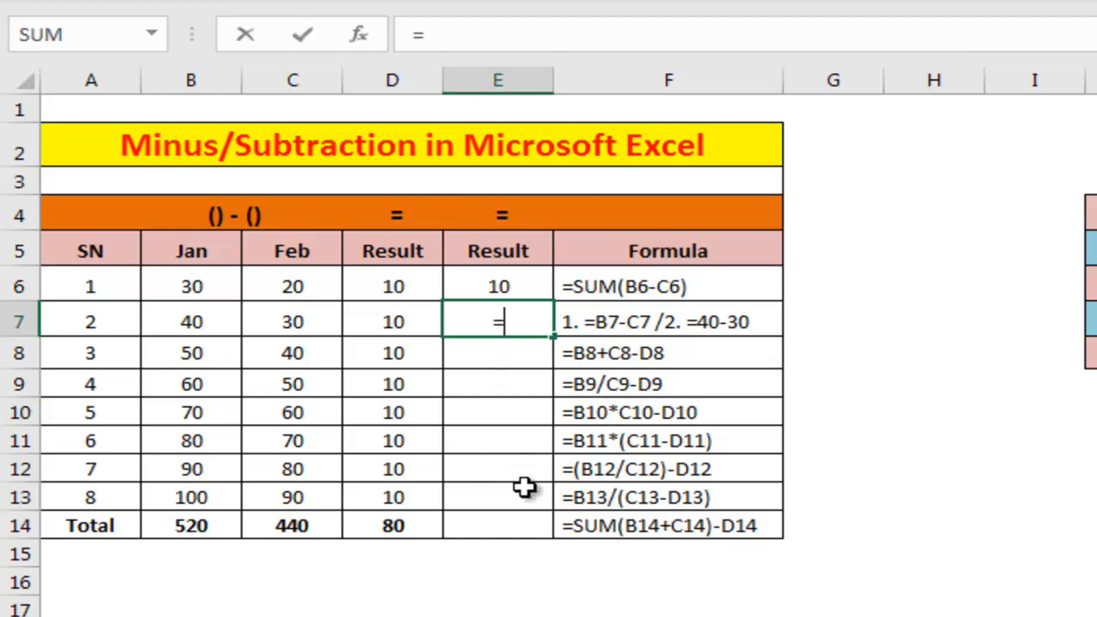
click(299, 319)
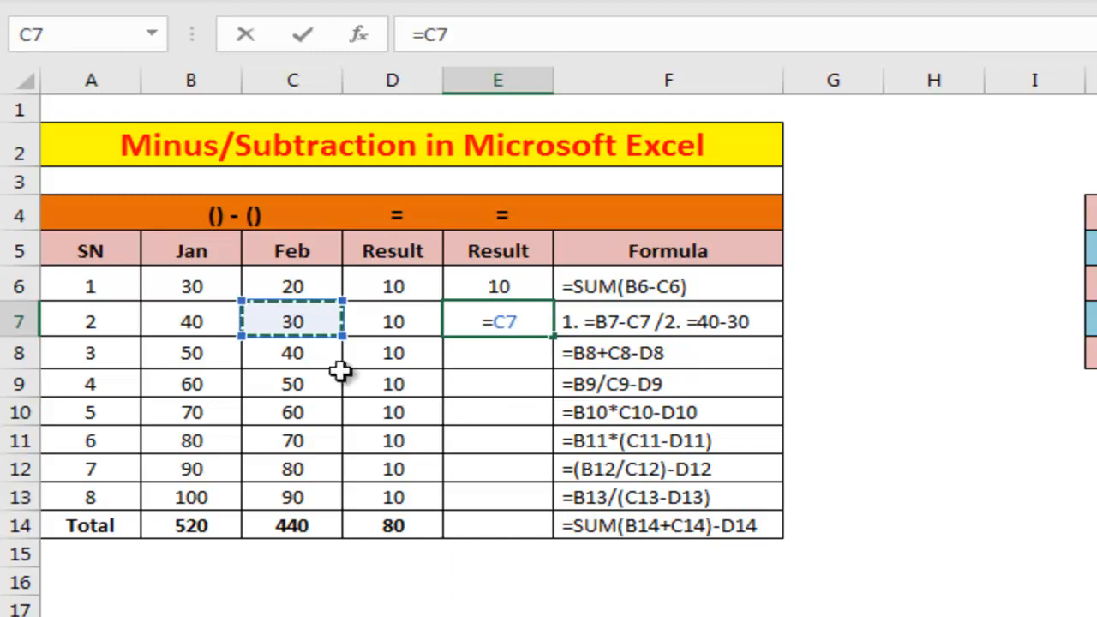
text(-)
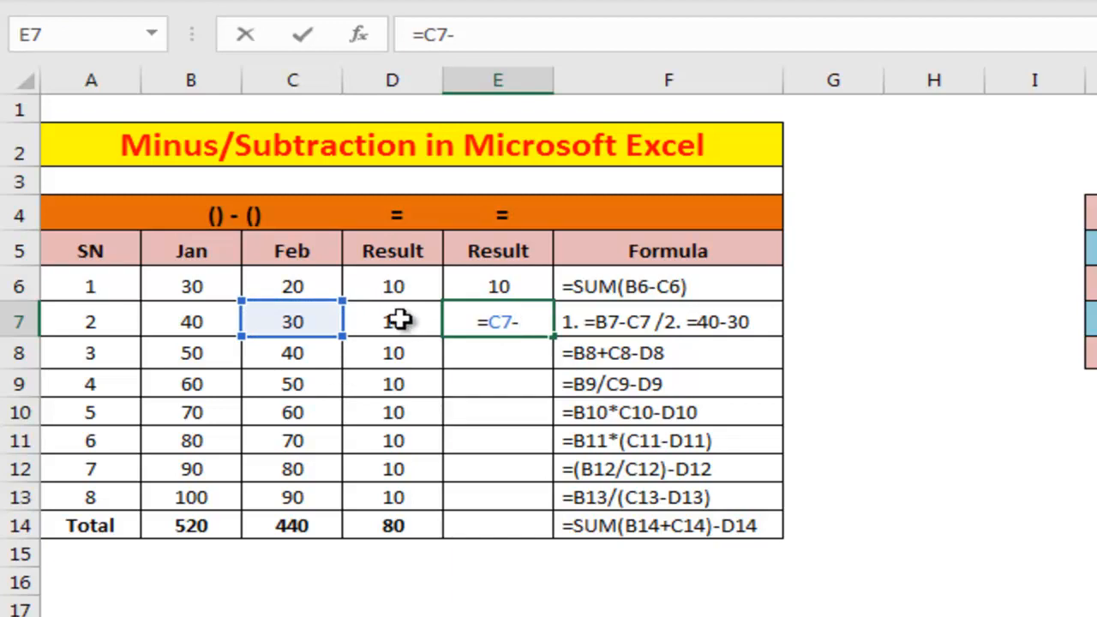
click(400, 319)
key(Return)
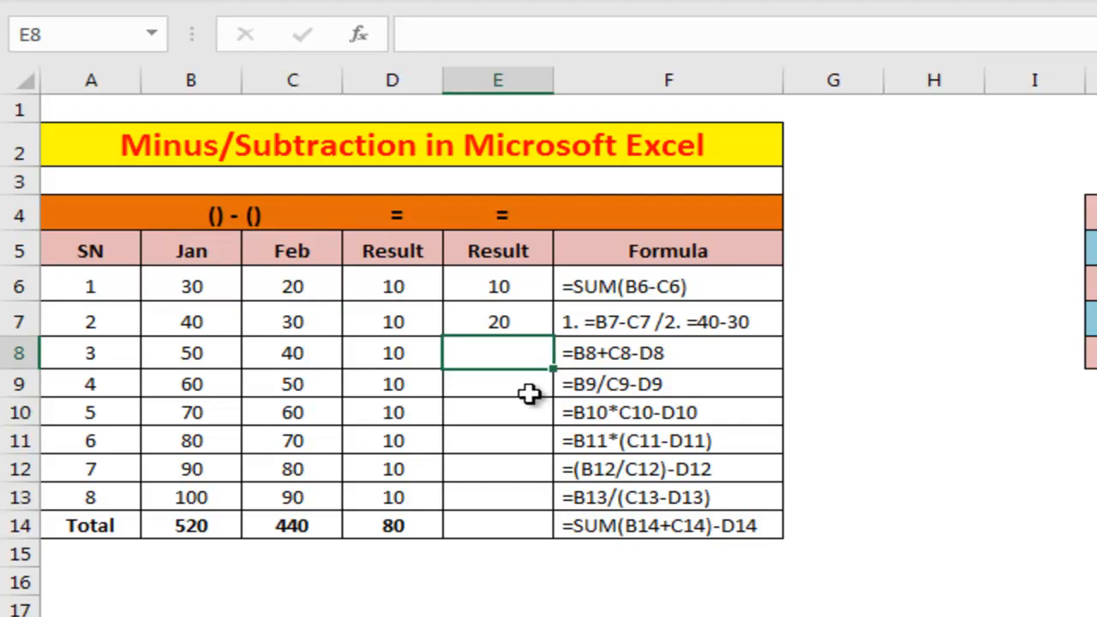
Step: Replace cell E7's content with the constant formula =40-30
click(497, 321)
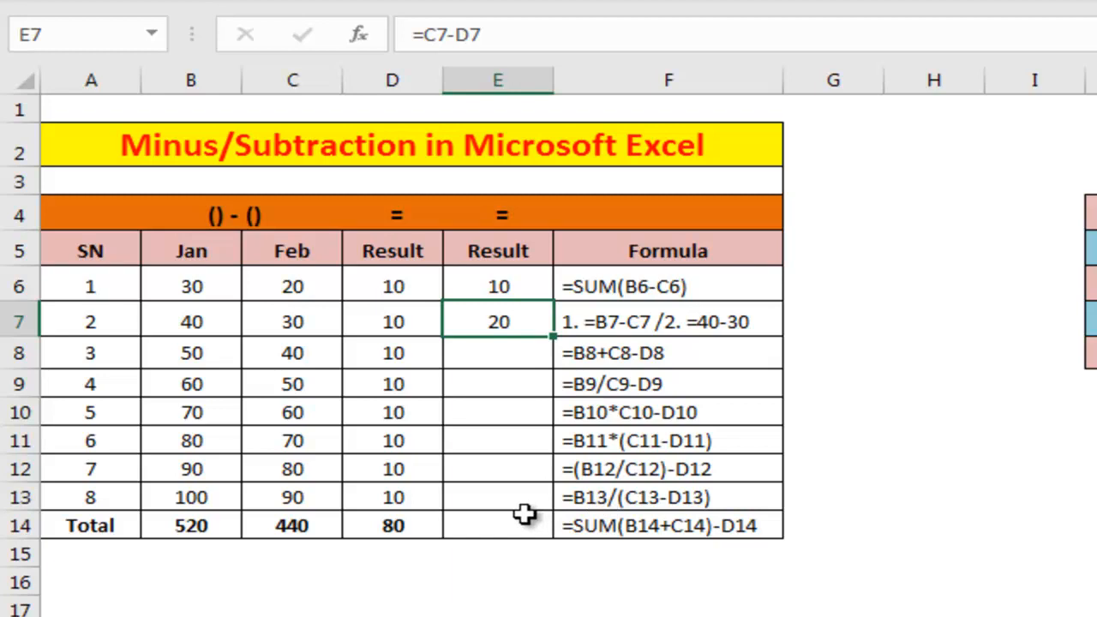
text(=40-)
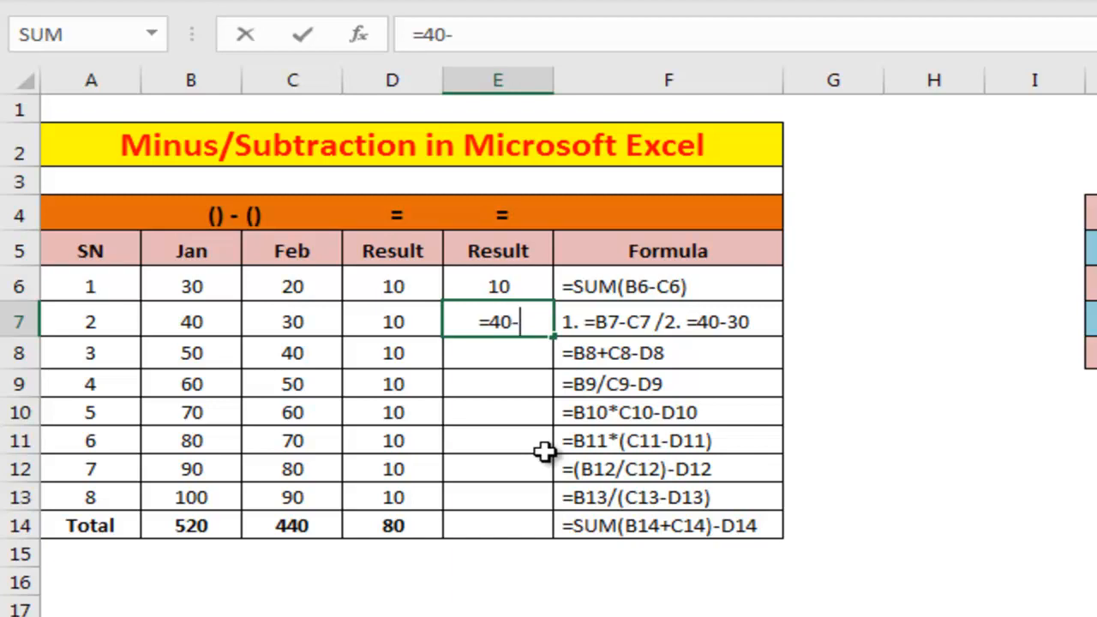
text(30)
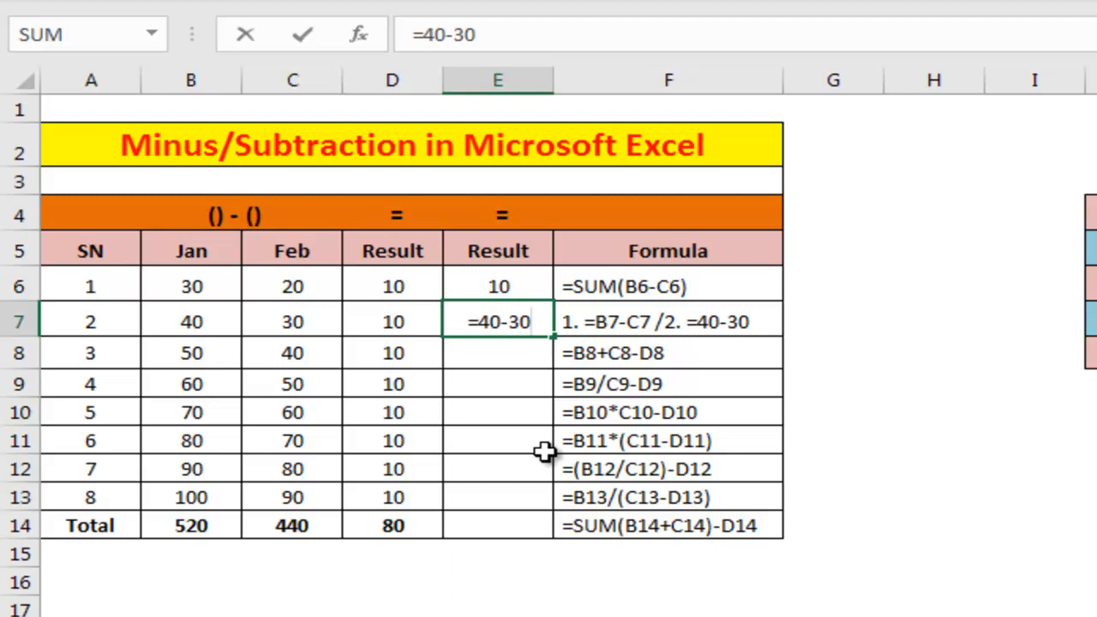
key(Return)
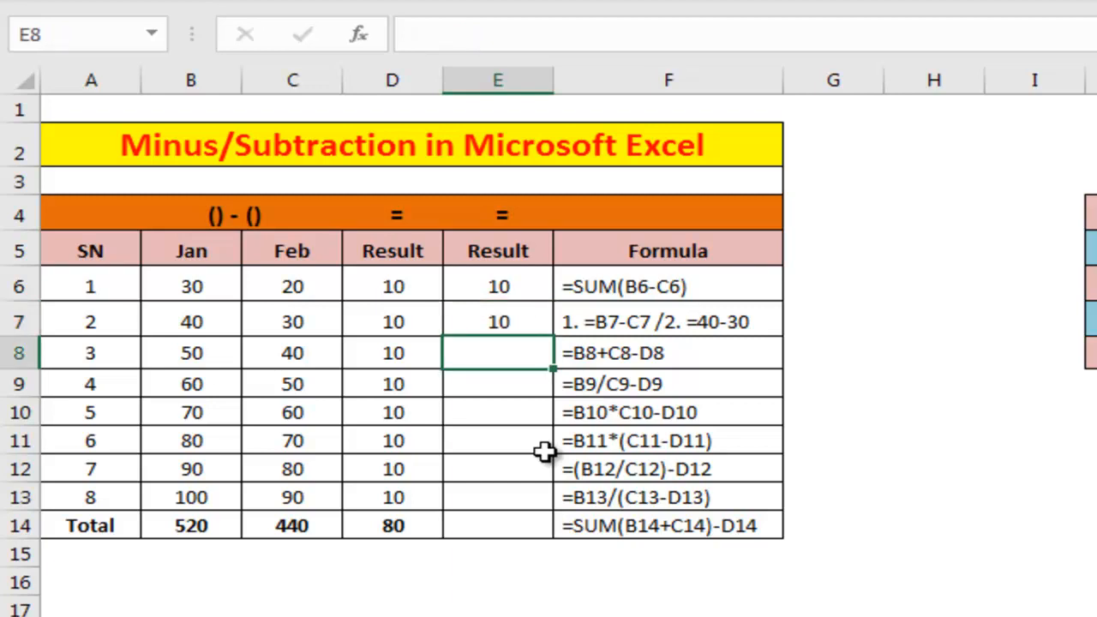
click(495, 318)
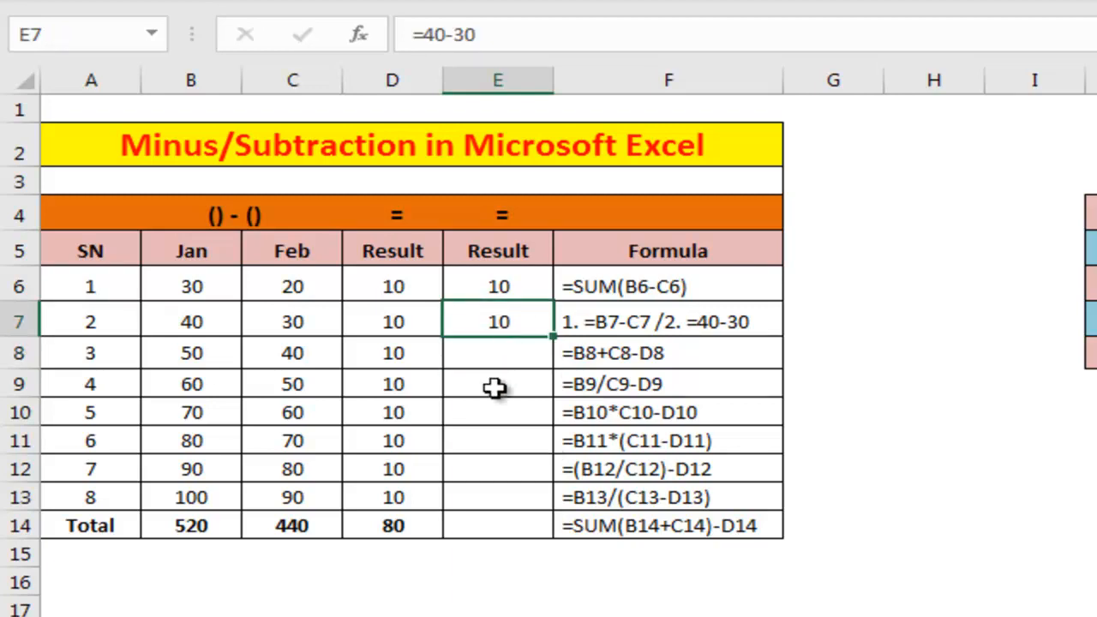
Step: Enter the formula =B8+C8-D8 in cell E8 of the subtraction table
click(528, 356)
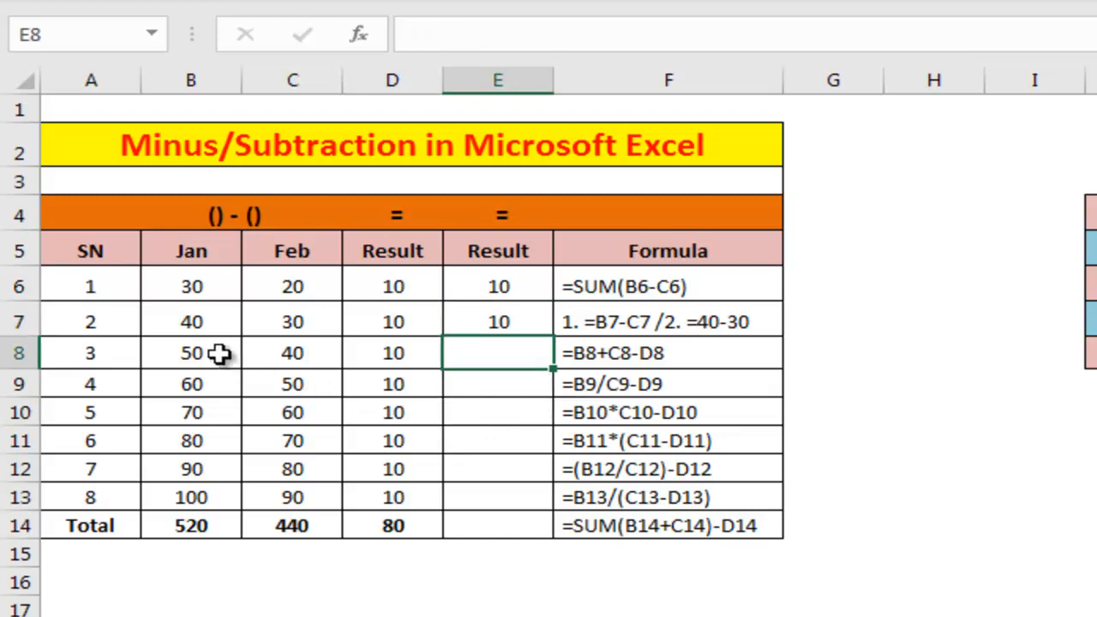
click(192, 354)
click(295, 358)
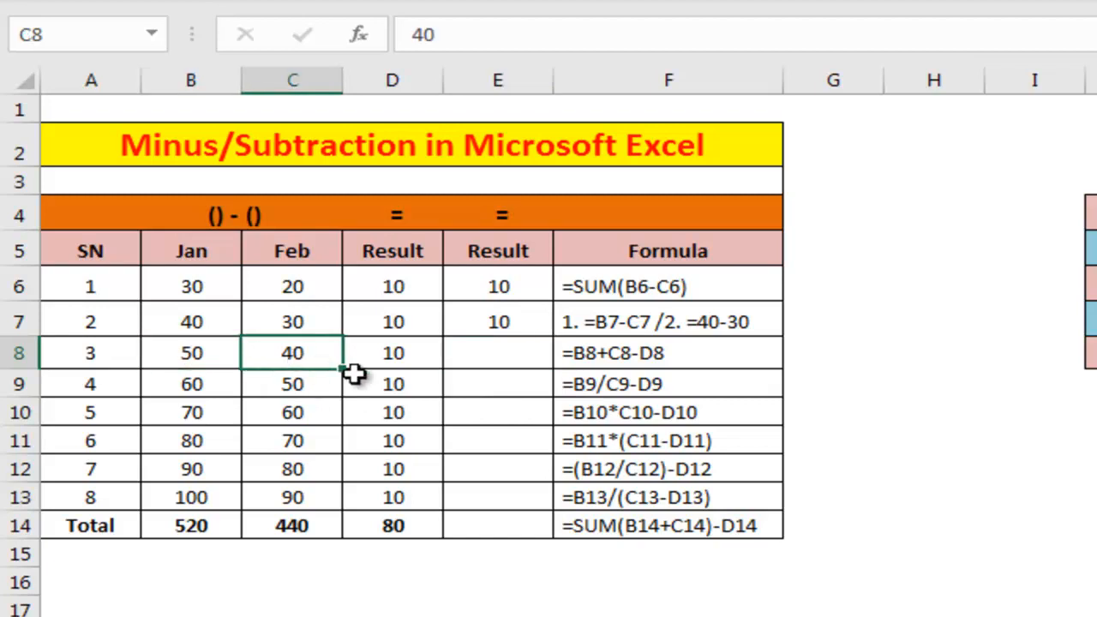
click(396, 358)
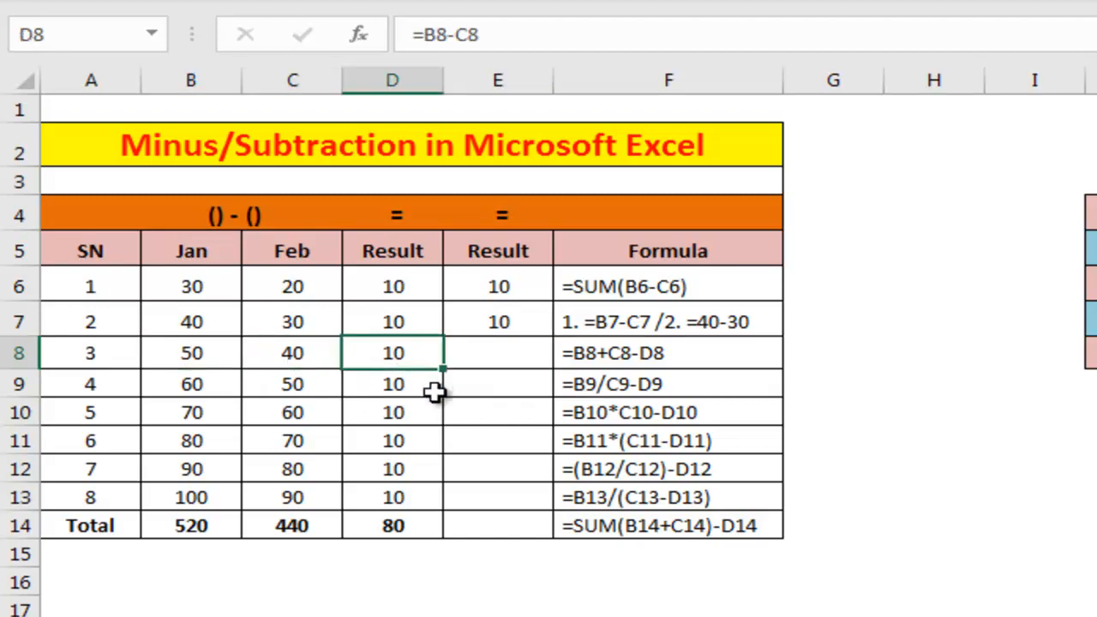
click(497, 360)
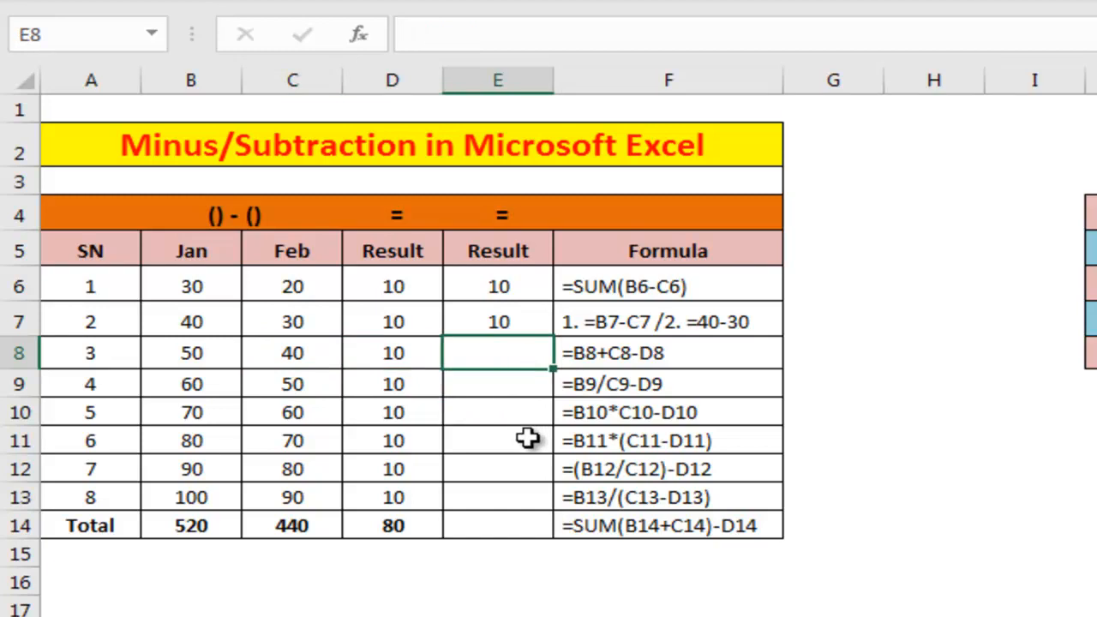
text(=)
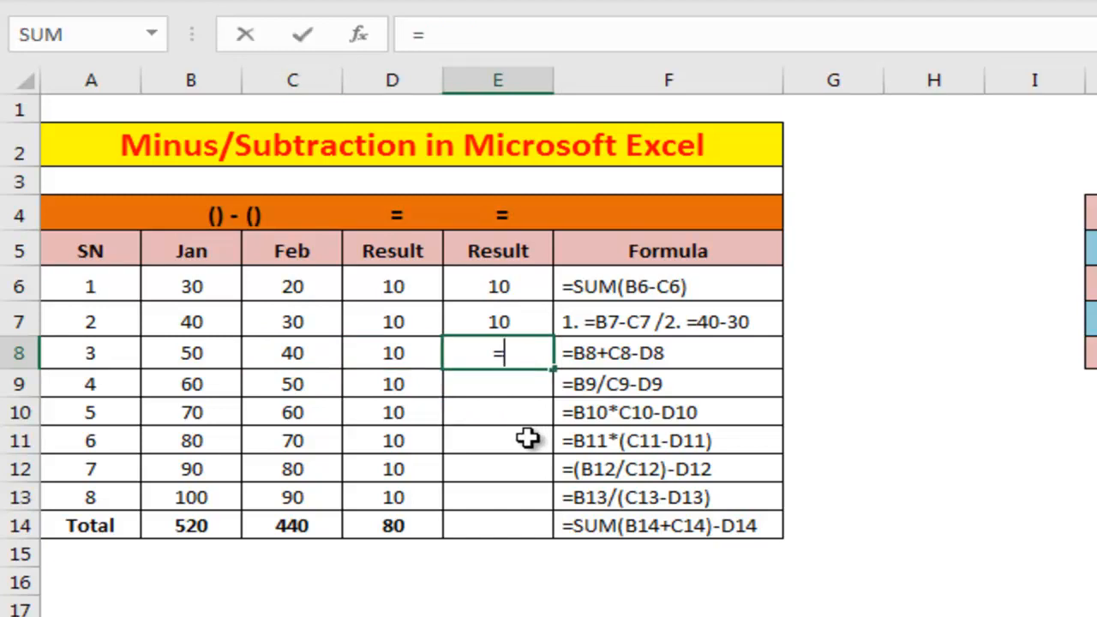
click(190, 360)
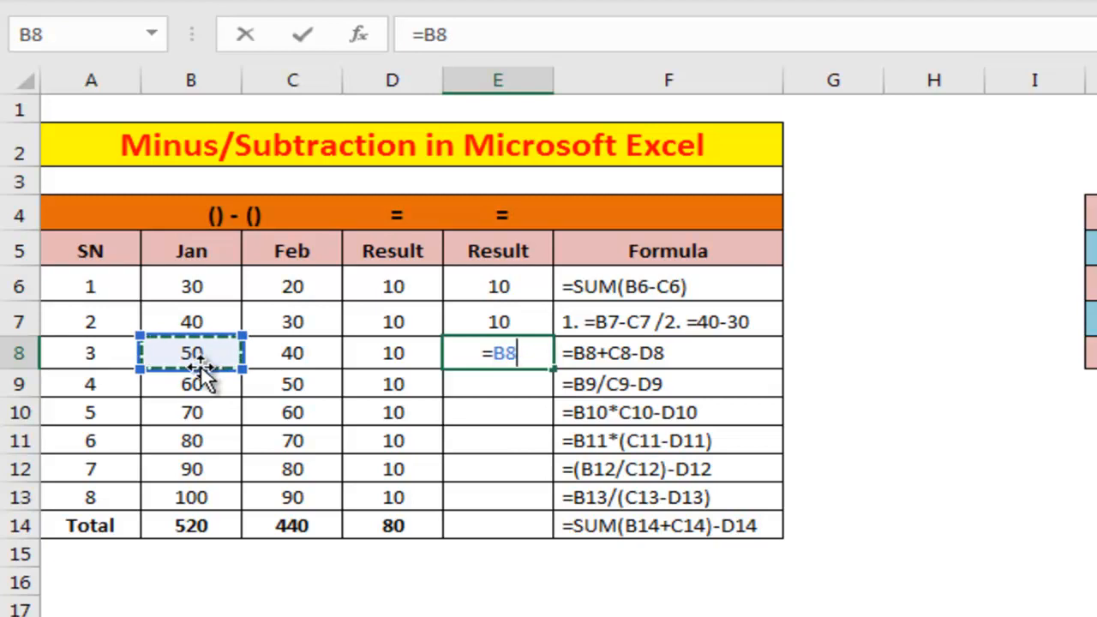
text(+)
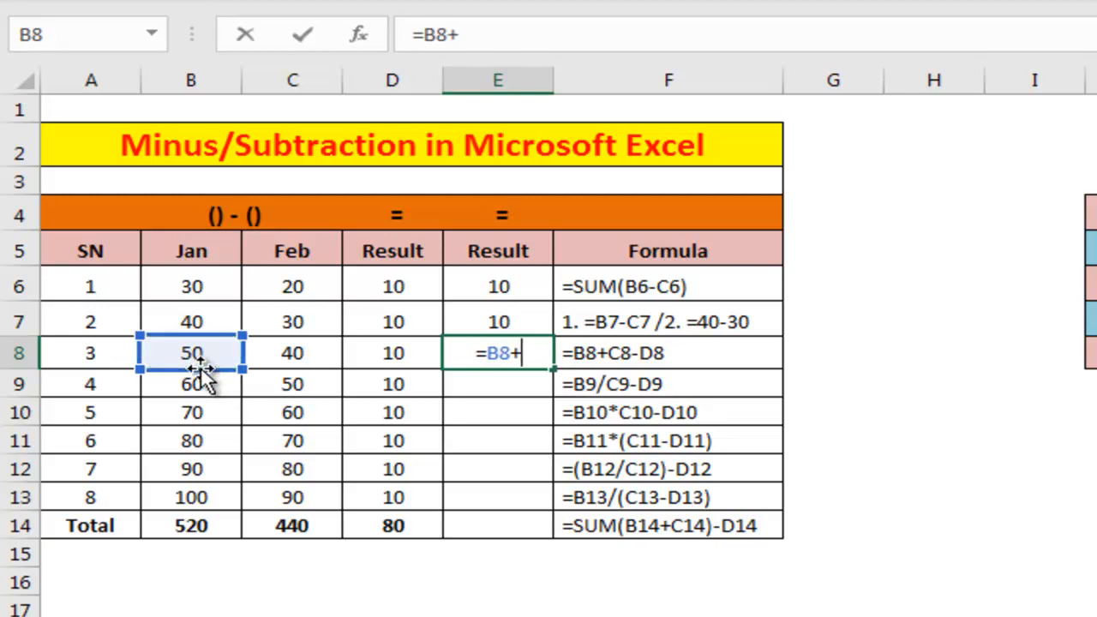
click(304, 365)
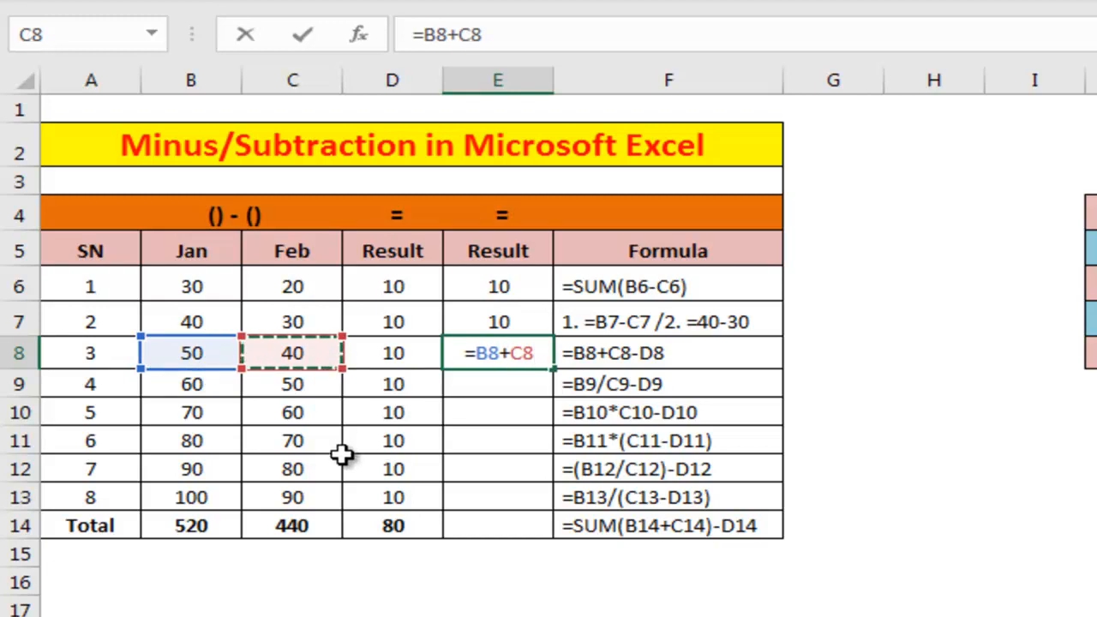
text(-)
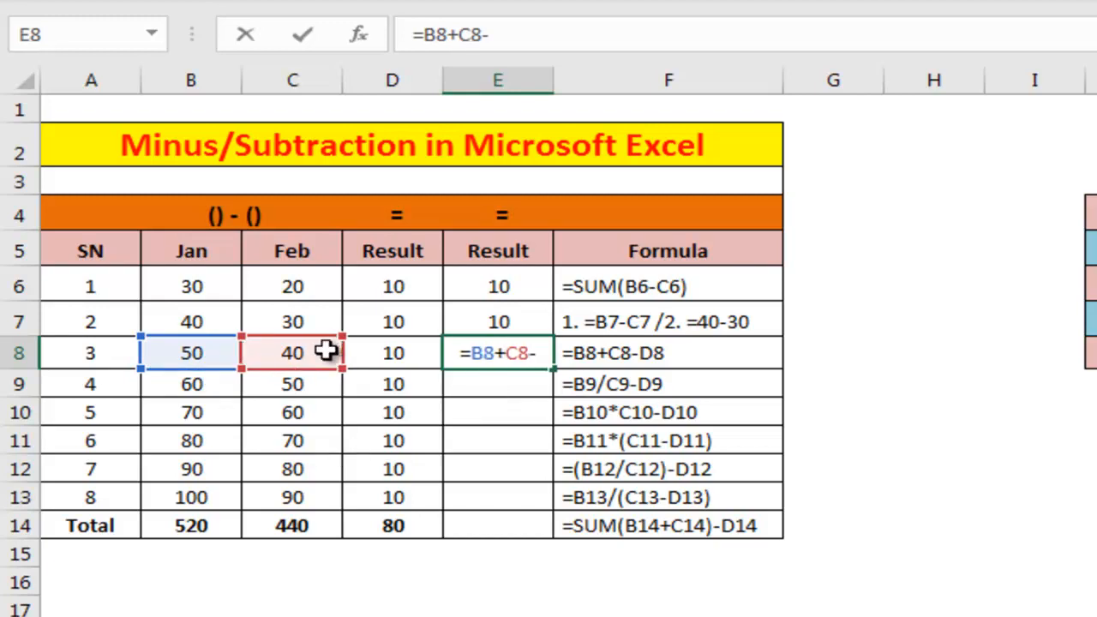
click(386, 356)
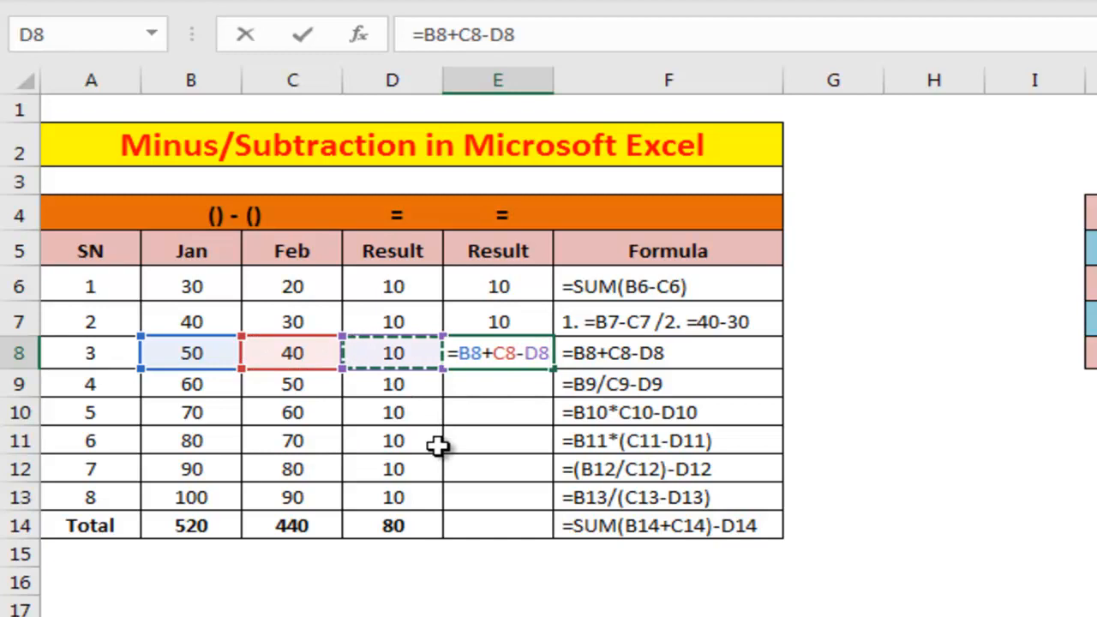
key(Return)
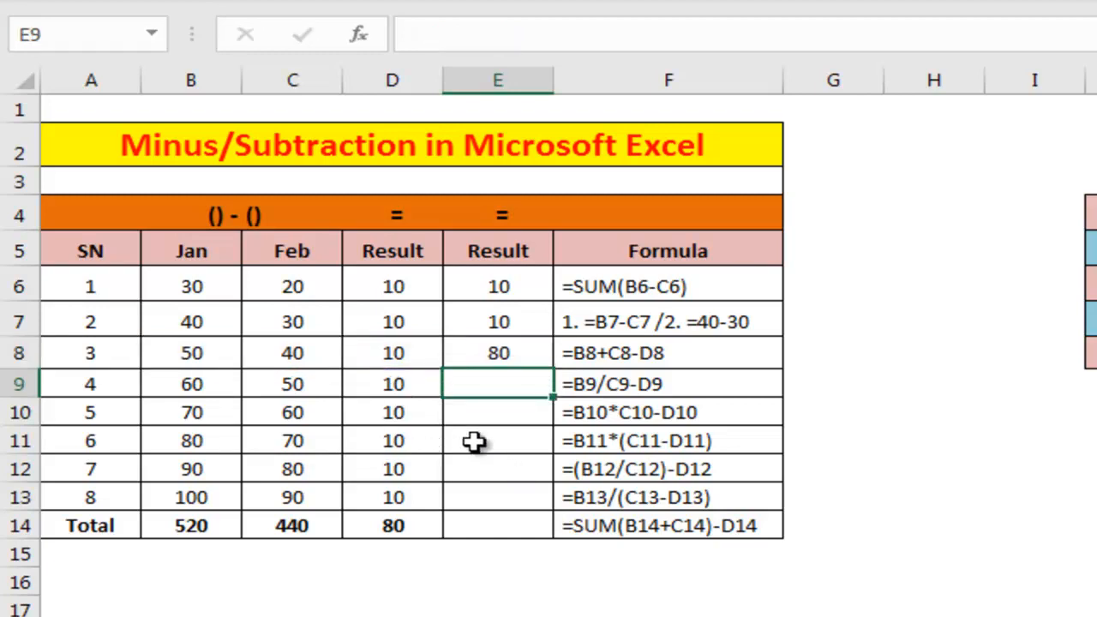
Step: Review the row 8 cells and the subtraction table with its Formula column
click(300, 359)
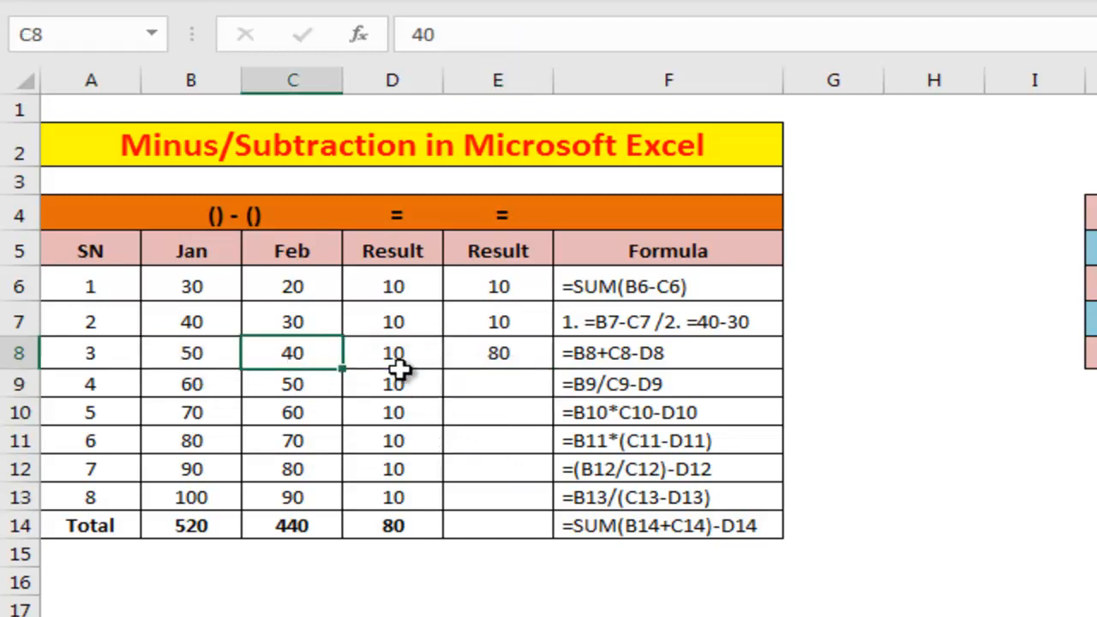
click(393, 358)
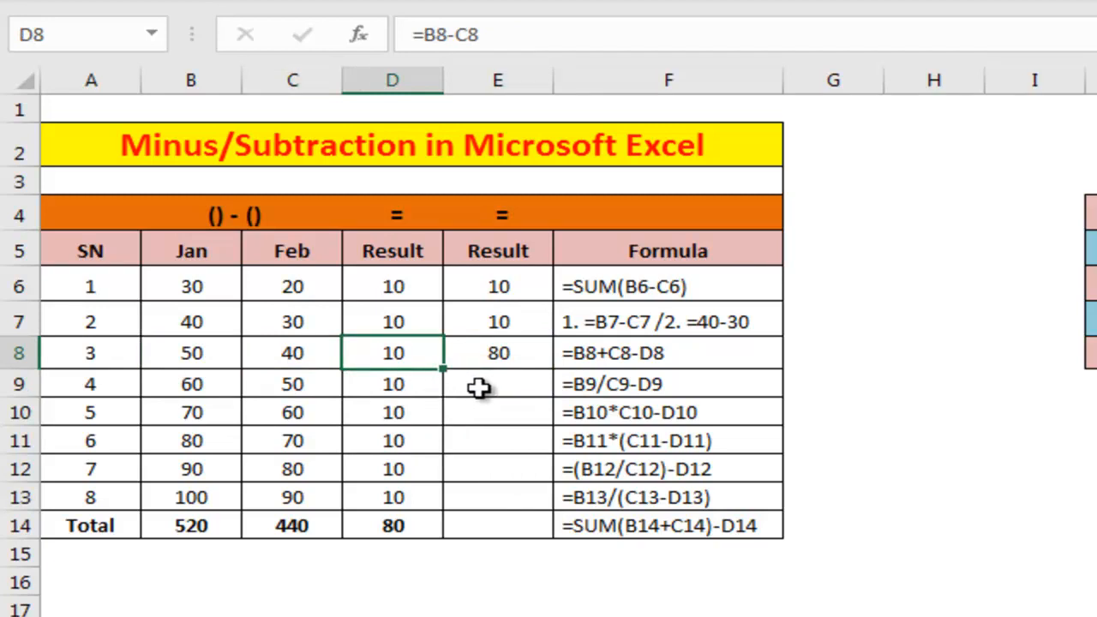
click(509, 355)
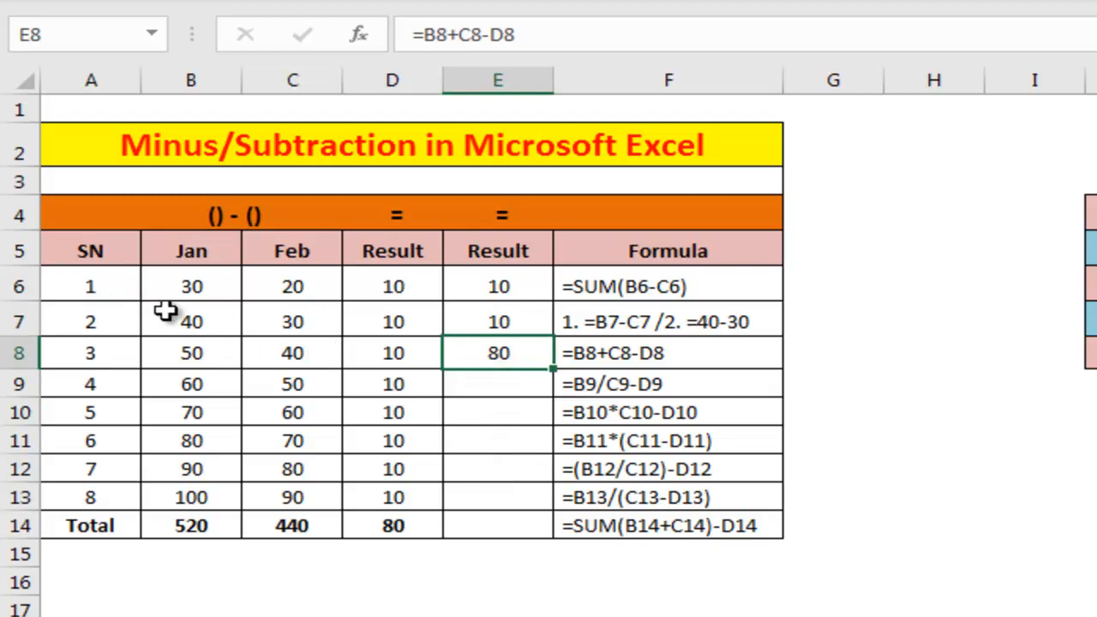
drag(98, 280, 714, 517)
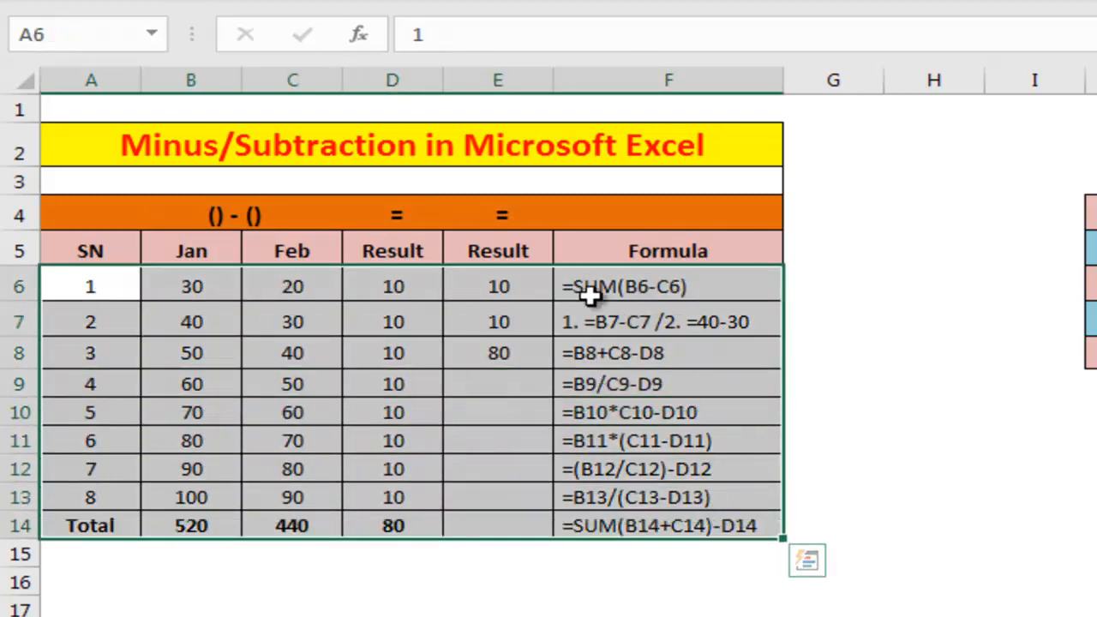
drag(605, 286, 632, 524)
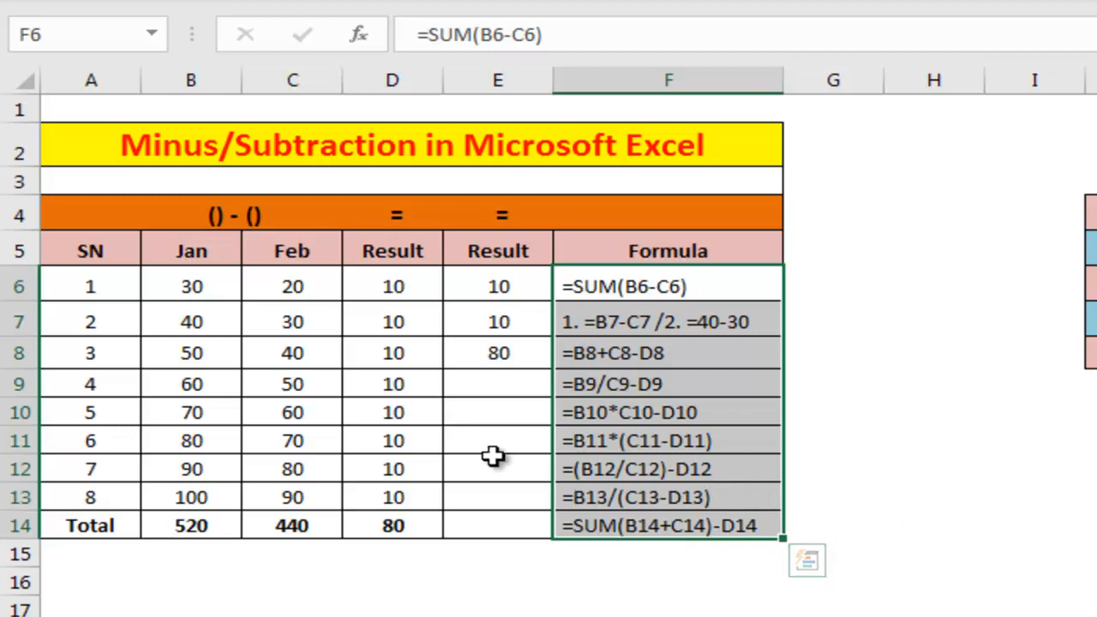
click(501, 384)
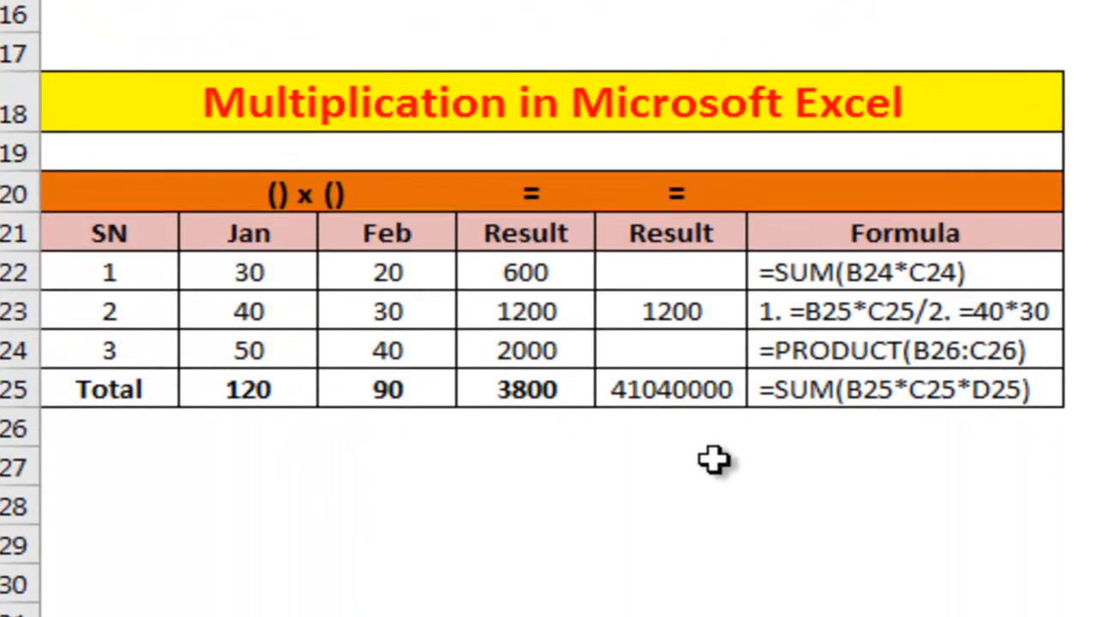
Step: Select cell E22 in the Result column of the Multiplication table
click(676, 283)
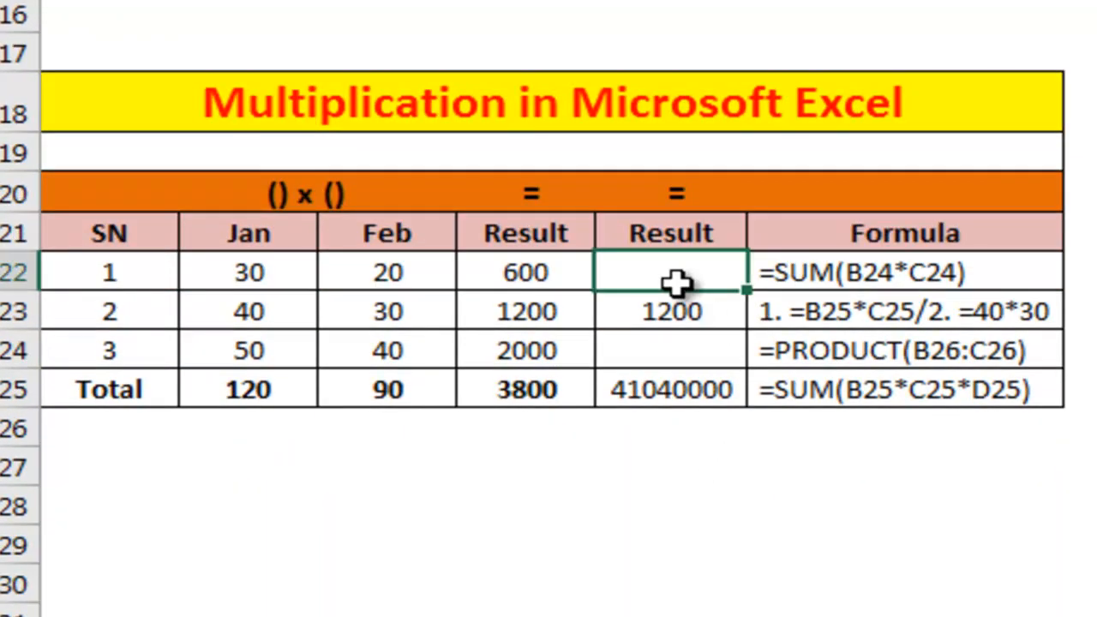